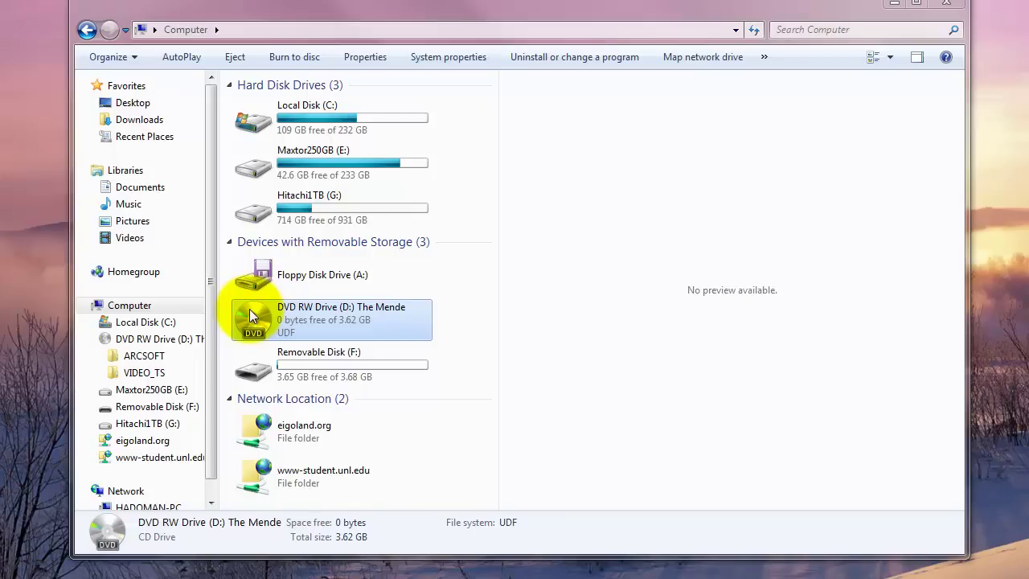
- Show the disc's VIDEO_TS folder contents, including the 32.0 KB VTS_01_0.VOB
click(147, 376)
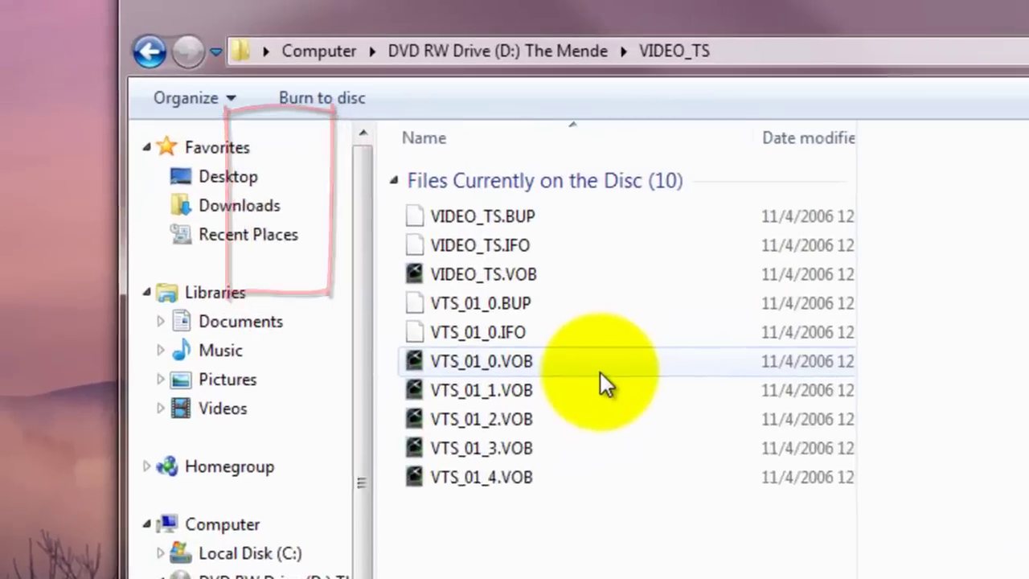
mouse_move(349, 216)
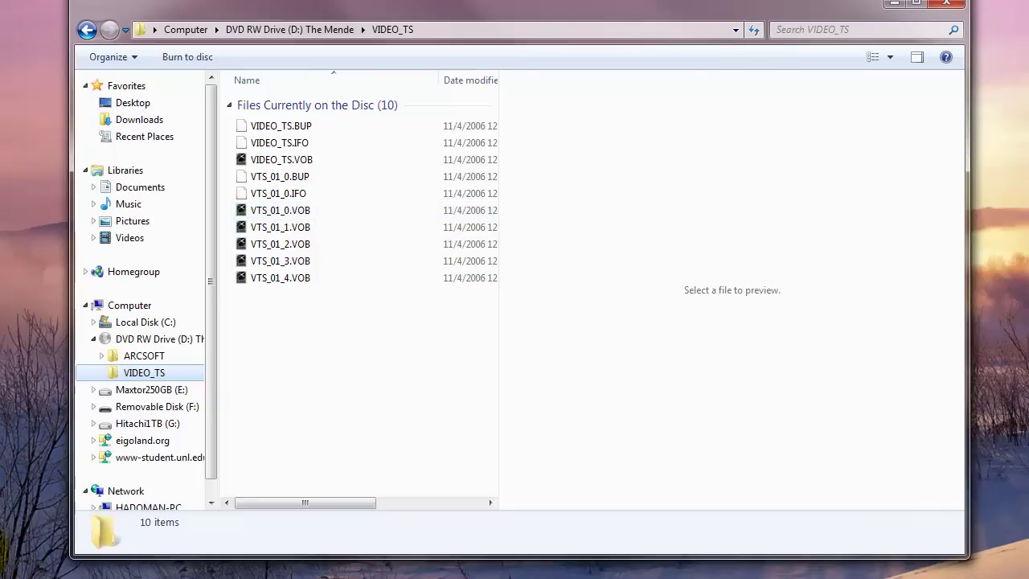
- Launch DVD Decrypter from the Start menu and close Explorer so the disc's PGC 1 appears
key(super)
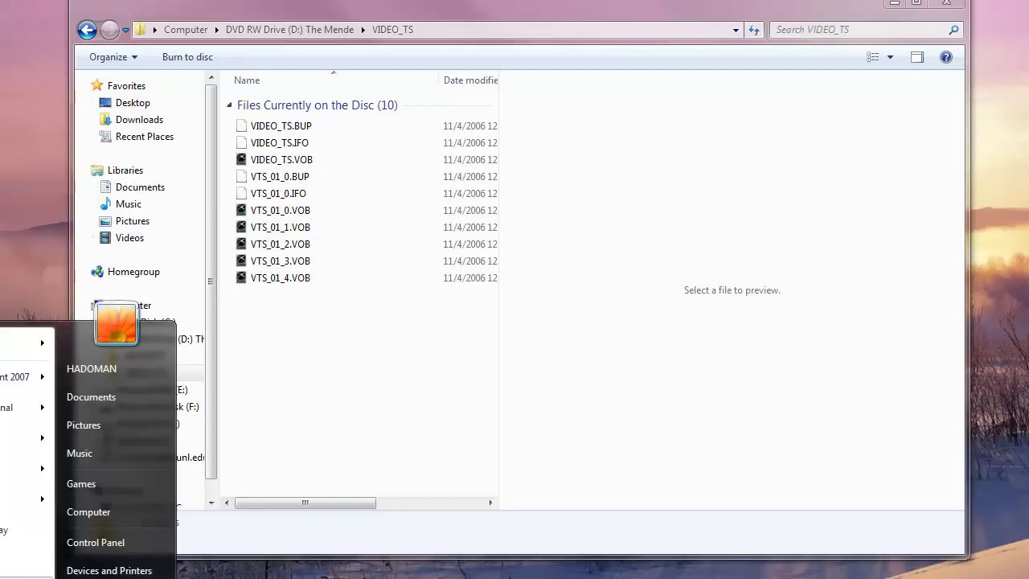
key(Return)
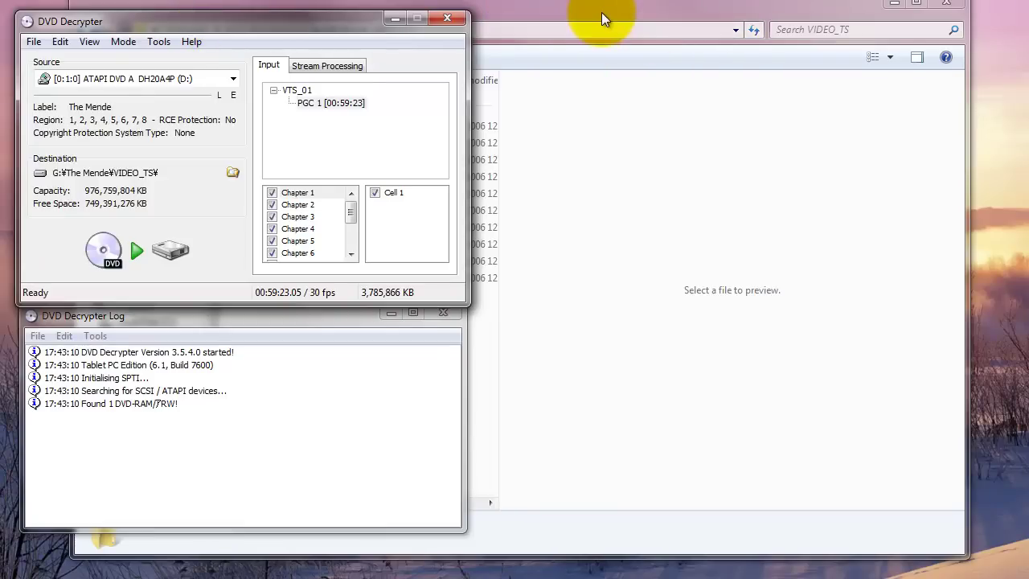
drag(603, 14, 634, 52)
key(alt+F4)
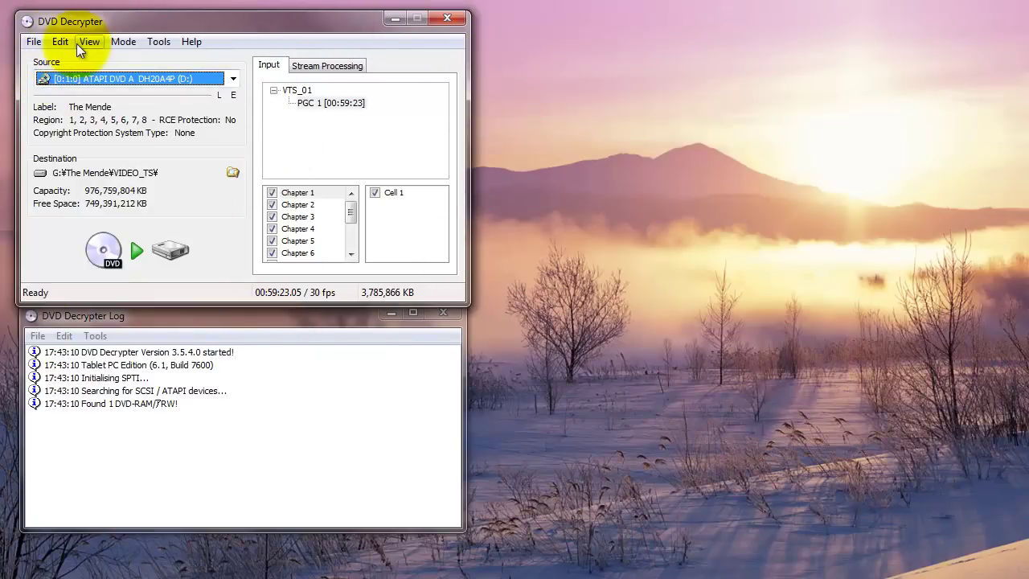
- Switch to File mode, listing the 10 disc files totalling 3,786,378 KB
click(115, 40)
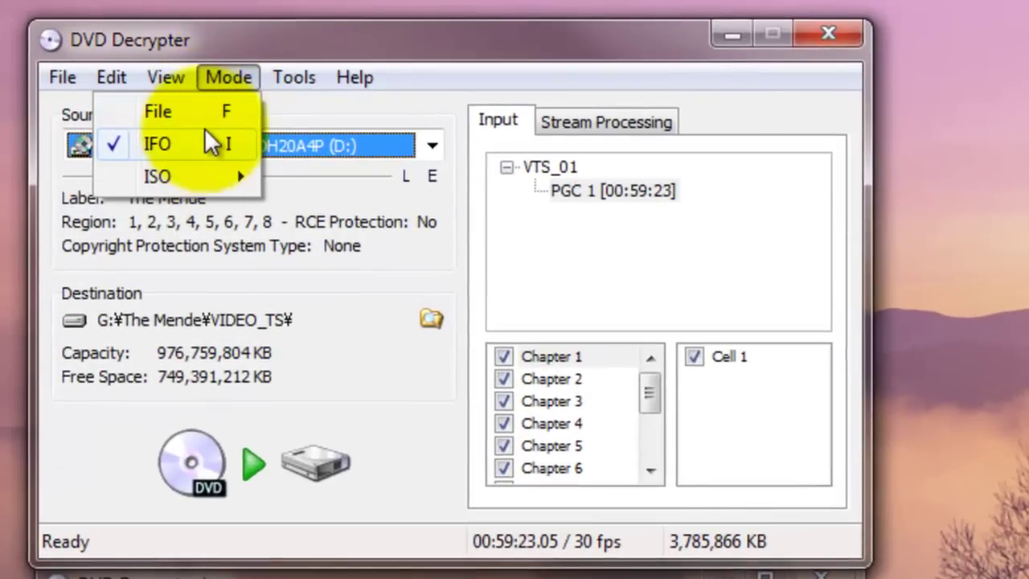
click(206, 115)
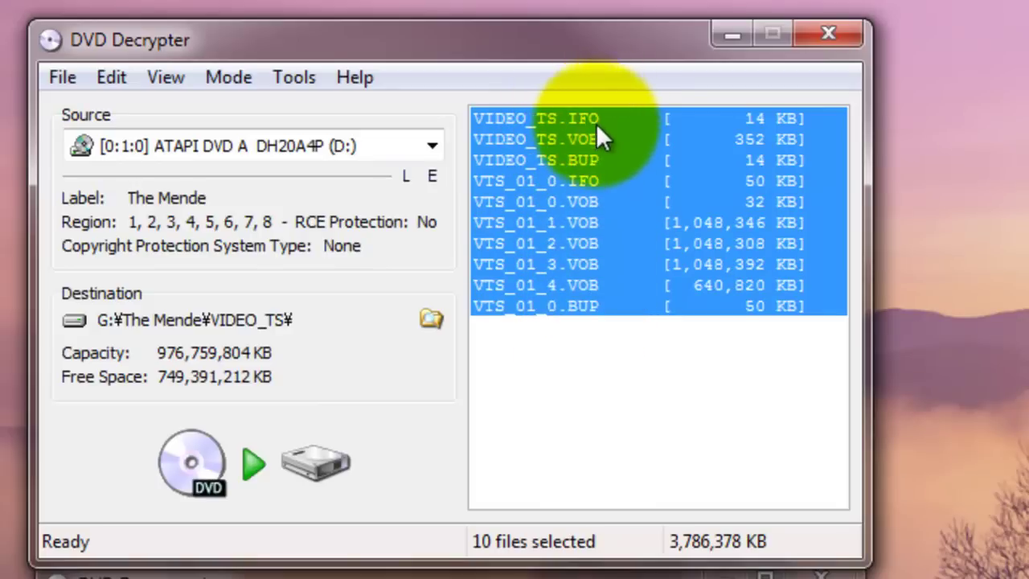
drag(601, 143, 598, 159)
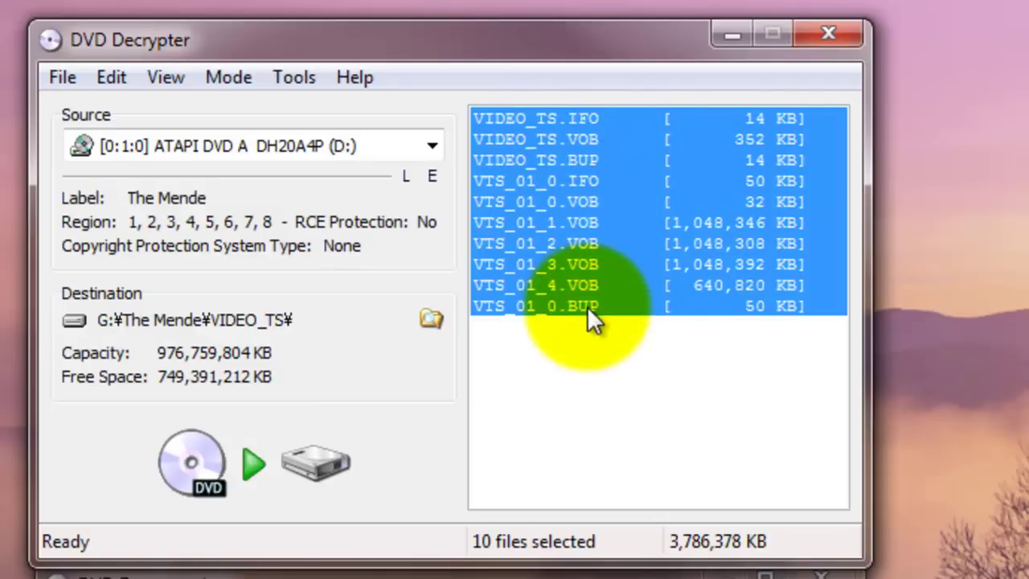
key(Tab)
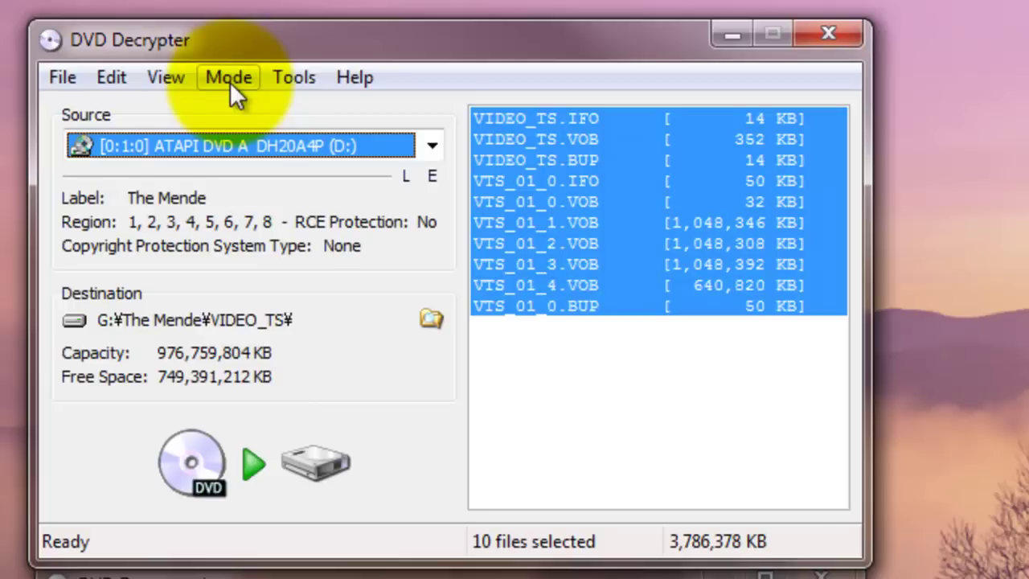
- Switch to IFO mode and scroll through PGC 1's chapter list
click(230, 81)
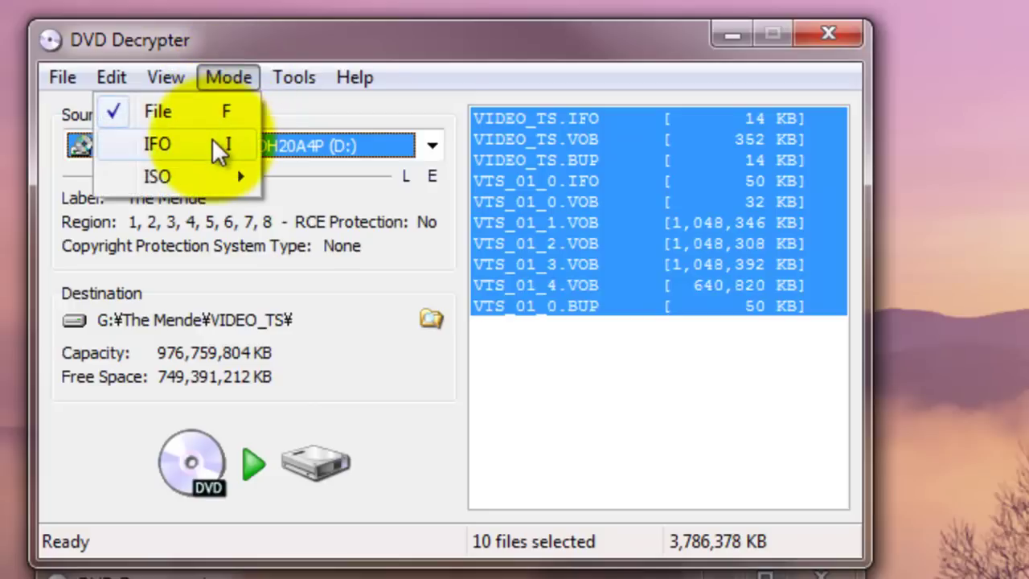
click(218, 151)
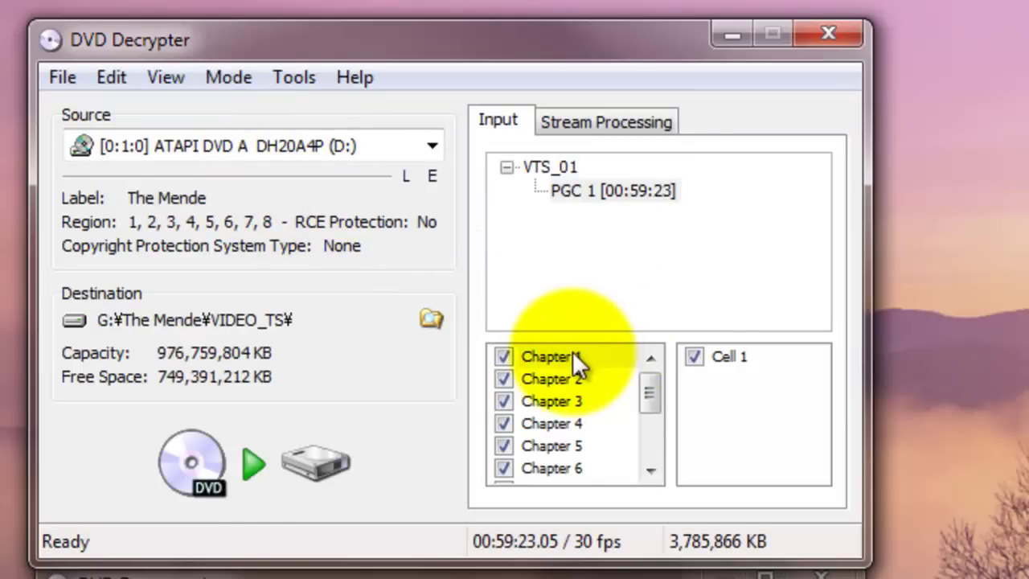
drag(654, 383, 642, 465)
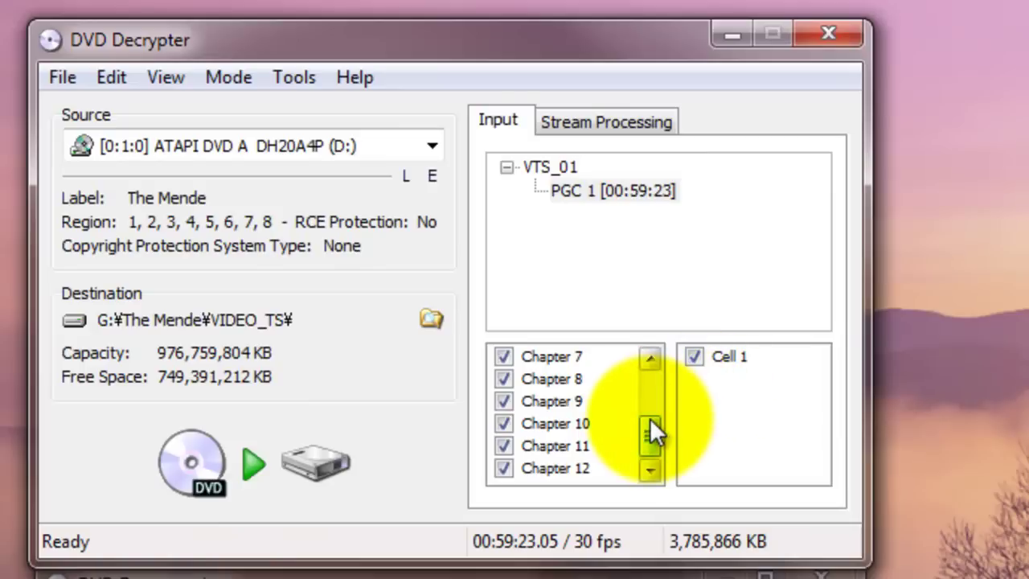
drag(650, 419, 651, 360)
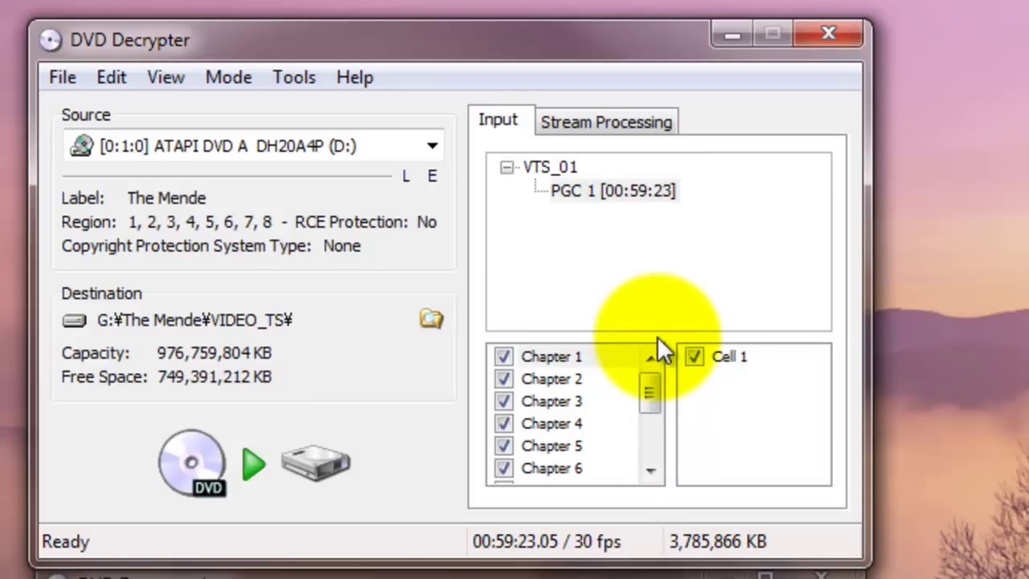
- Uncheck chapters 2 through 6 to exclude them from the rip
click(504, 378)
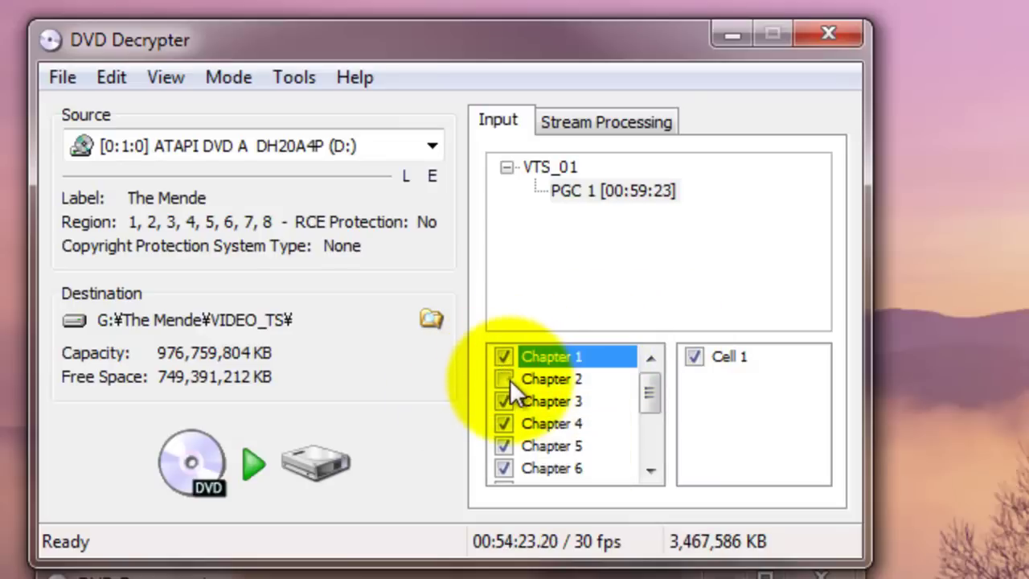
click(504, 401)
click(503, 423)
click(504, 445)
click(504, 468)
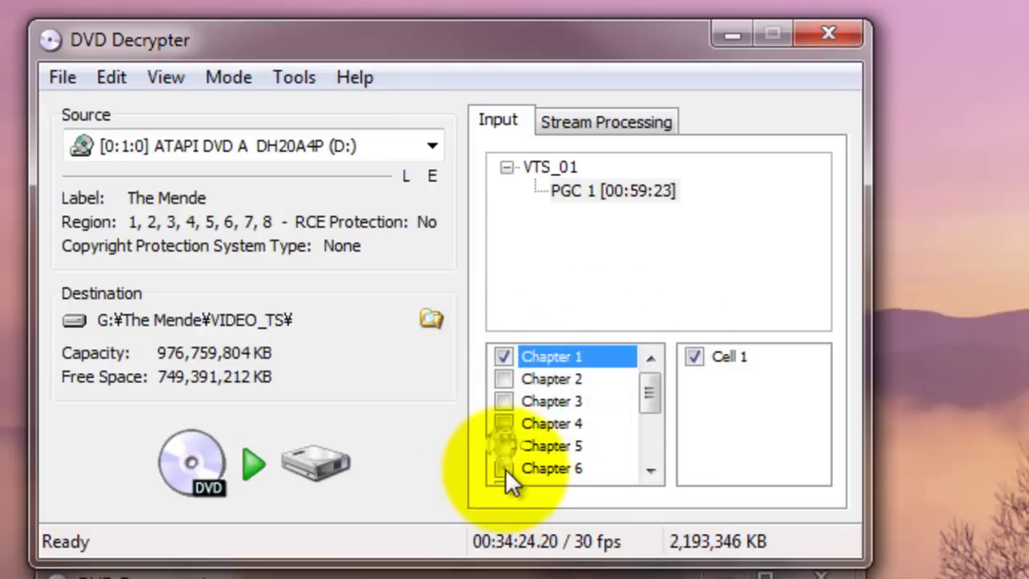
scroll(507, 466, down, 2)
scroll(509, 462, up, 2)
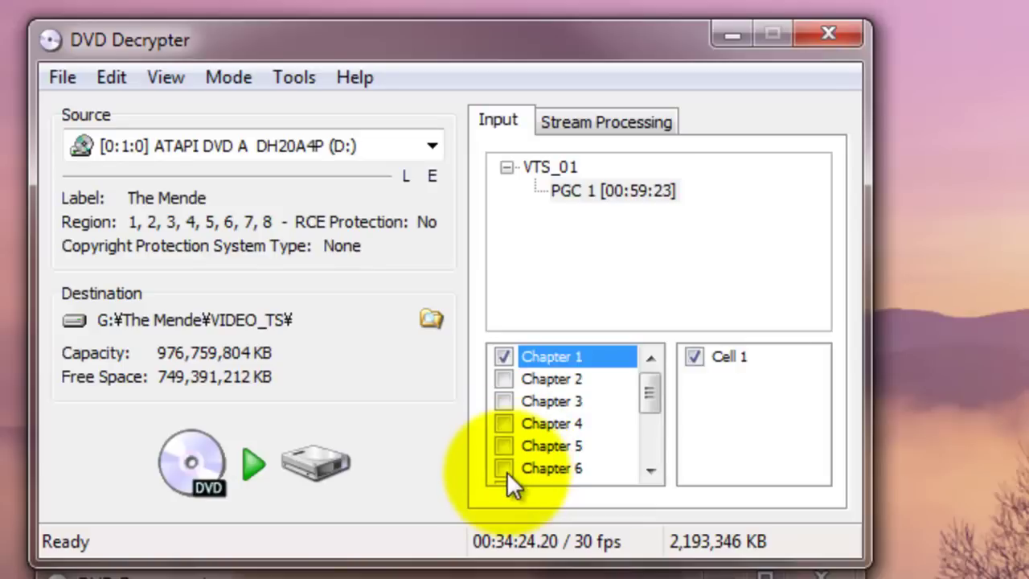
- Recheck chapters 6 back to 2 so the rip totals 00:59:23.05
click(504, 468)
click(503, 445)
click(504, 423)
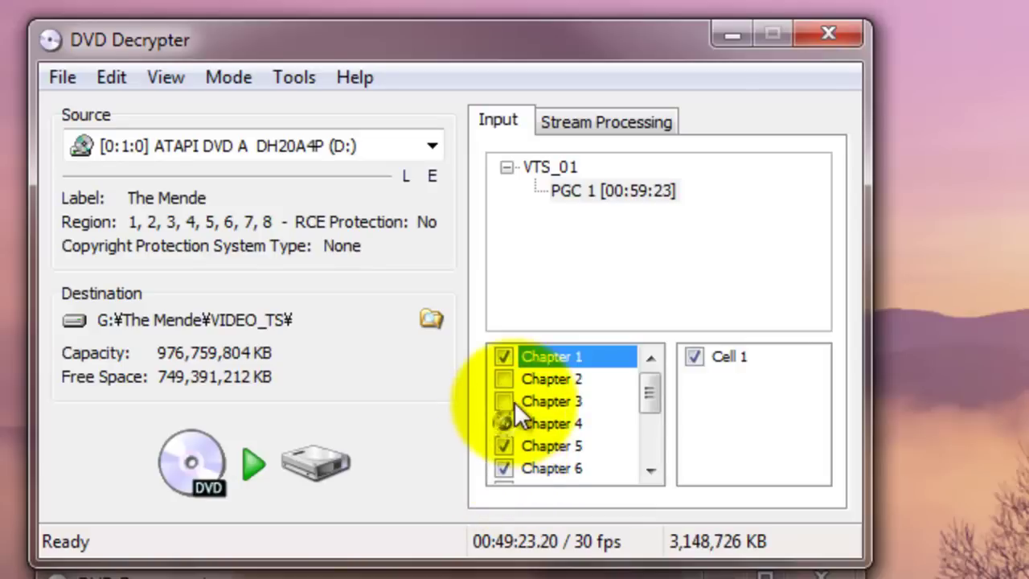
click(514, 401)
click(505, 395)
click(503, 386)
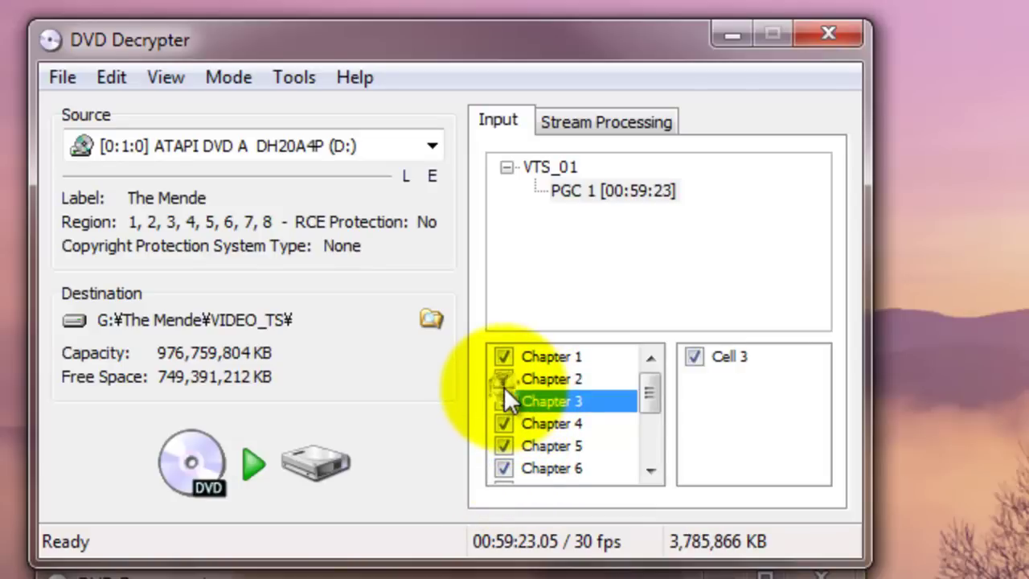
scroll(505, 391, down, 1)
scroll(505, 402, up, 1)
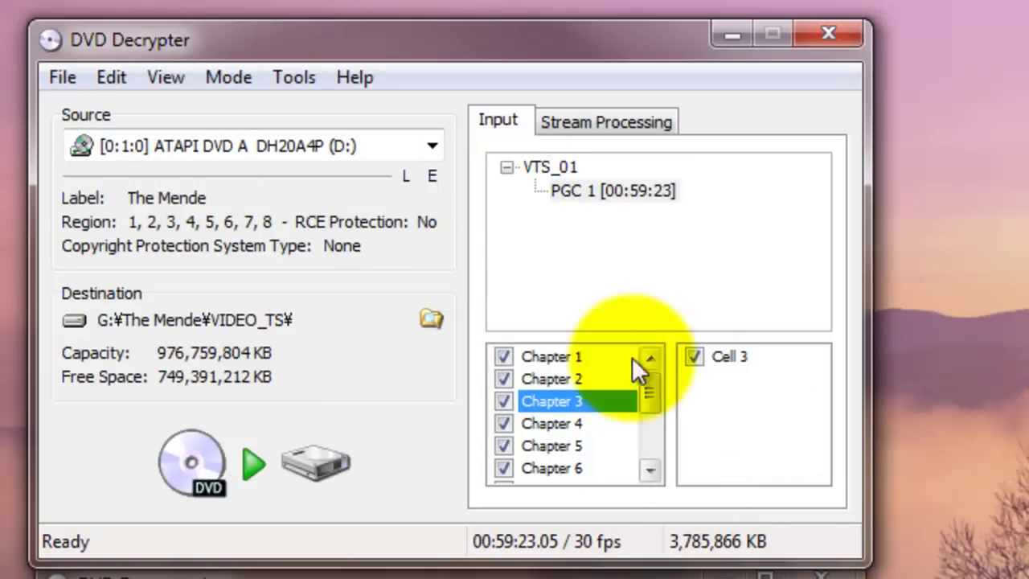
click(213, 76)
click(211, 111)
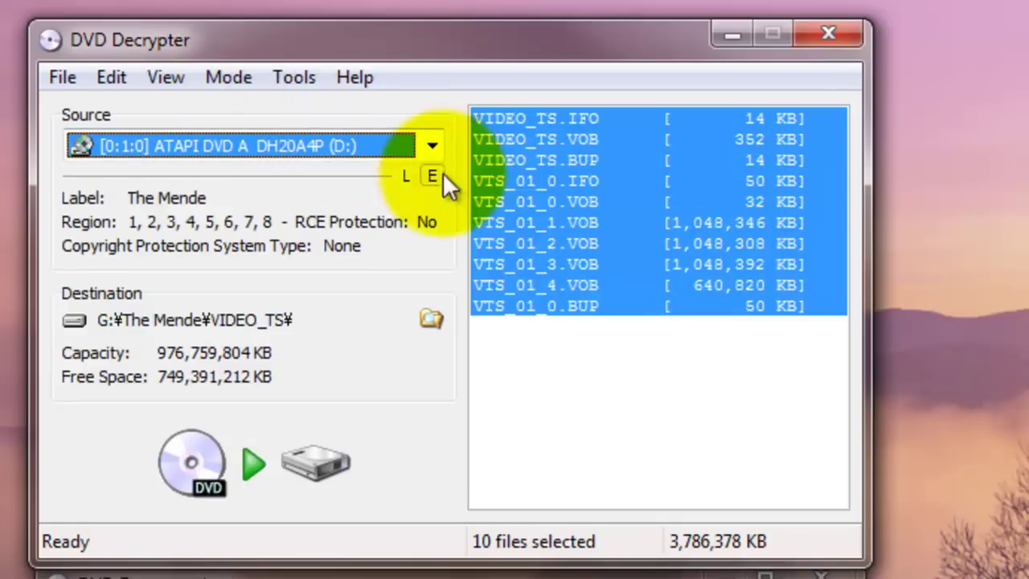
click(243, 80)
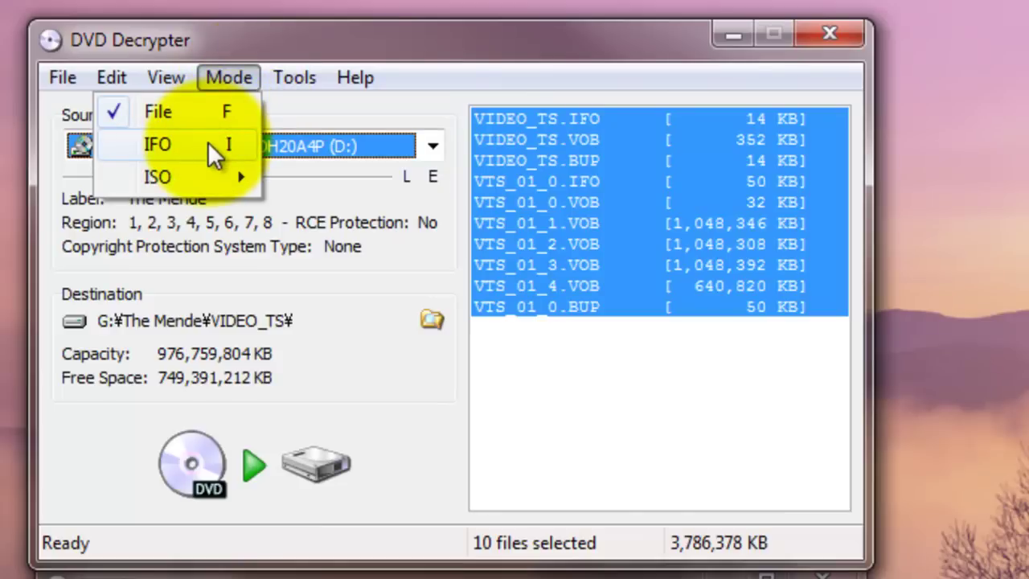
click(210, 145)
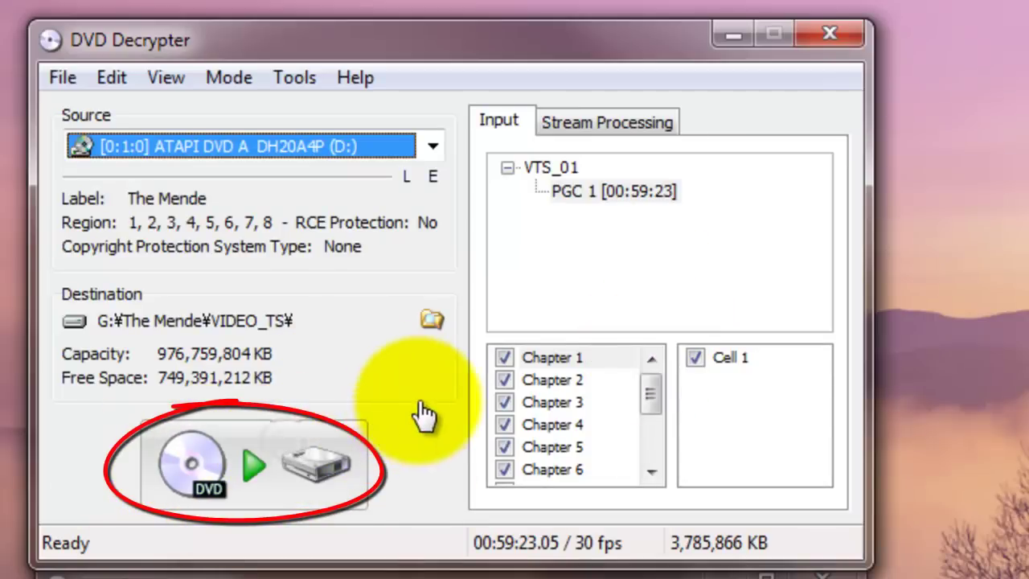
- Open the Settings dialog's File Mode page and keep File Splitting at None
click(283, 74)
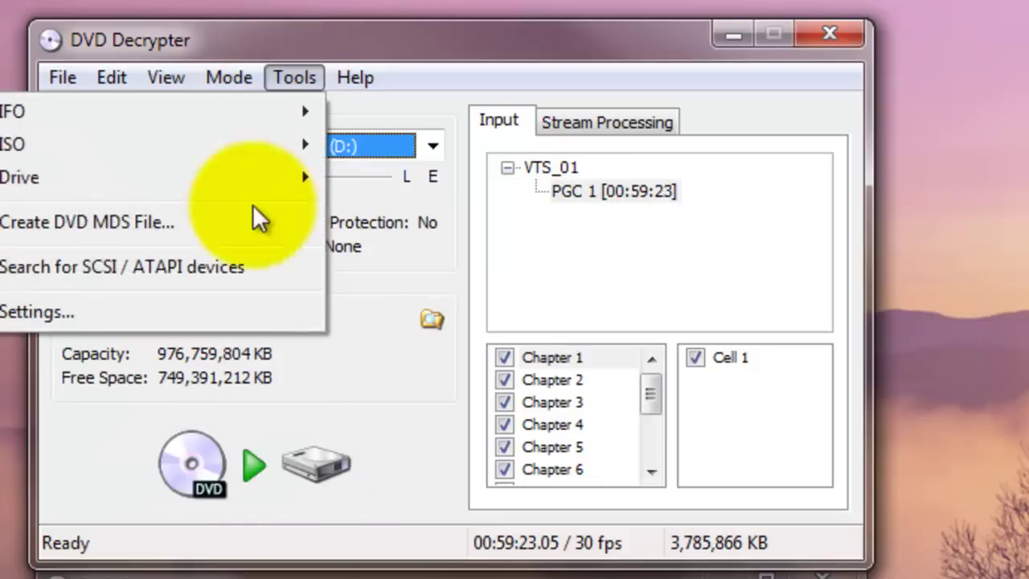
click(238, 304)
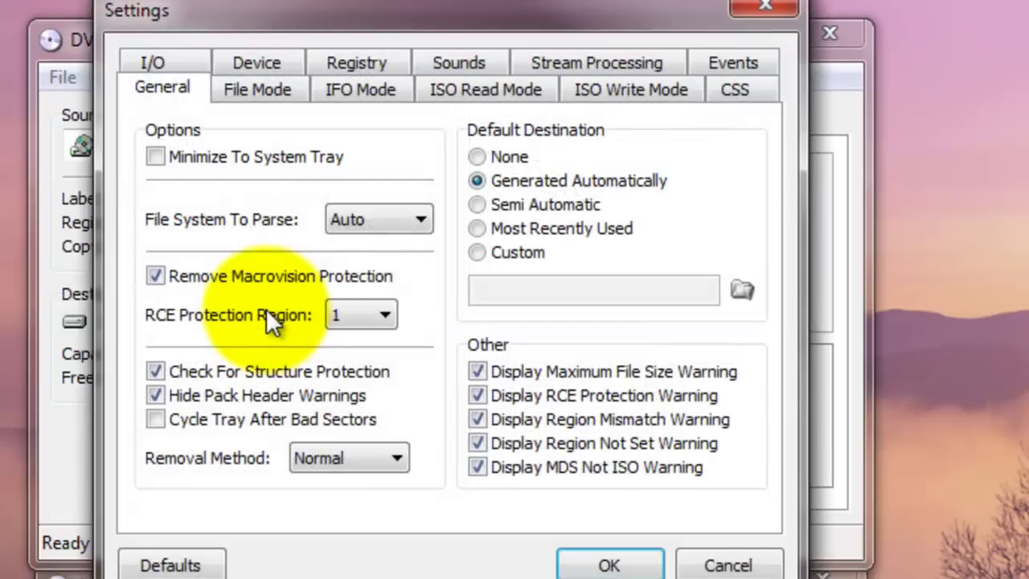
drag(288, 26, 380, 103)
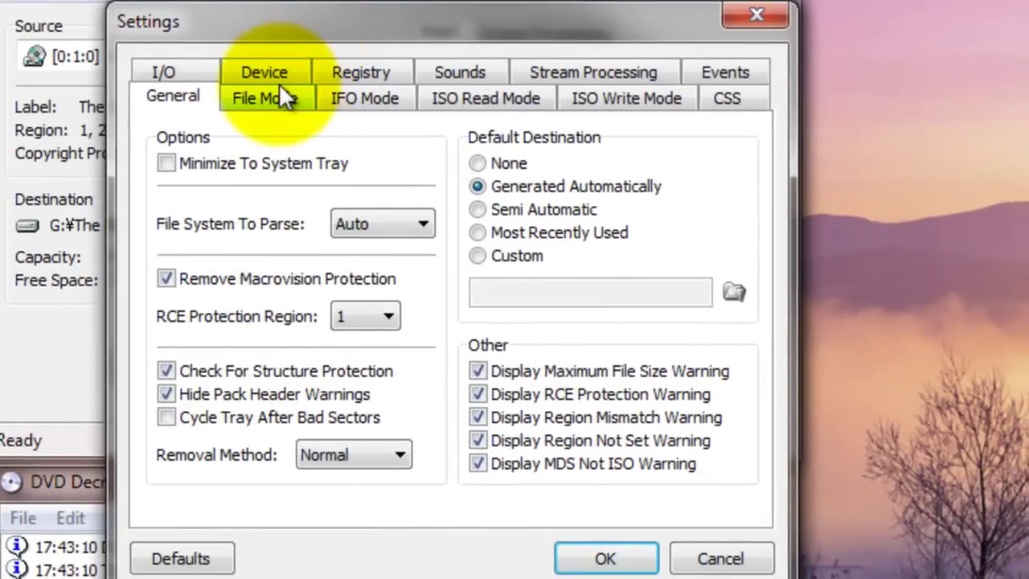
click(264, 102)
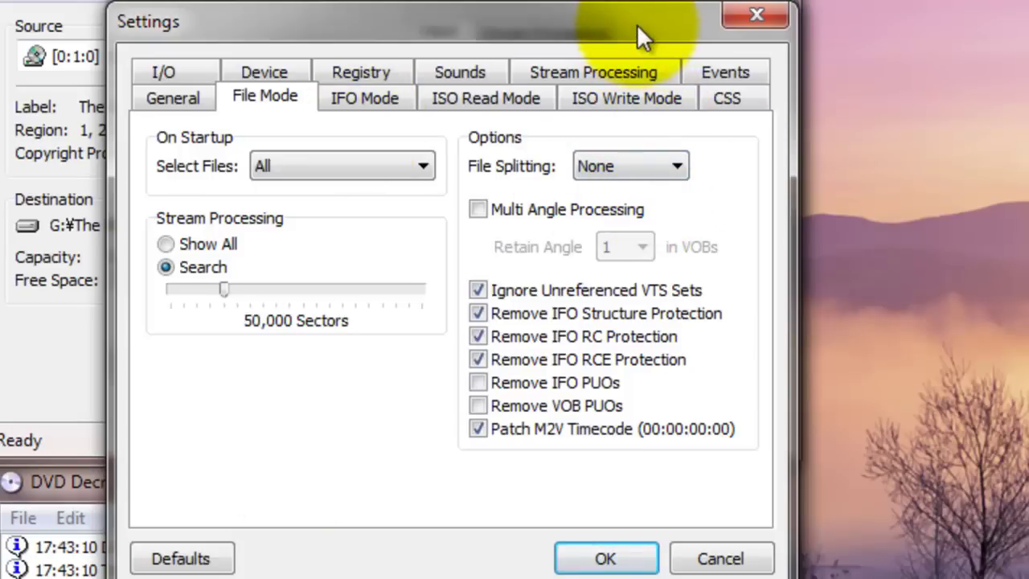
drag(636, 25, 1028, 54)
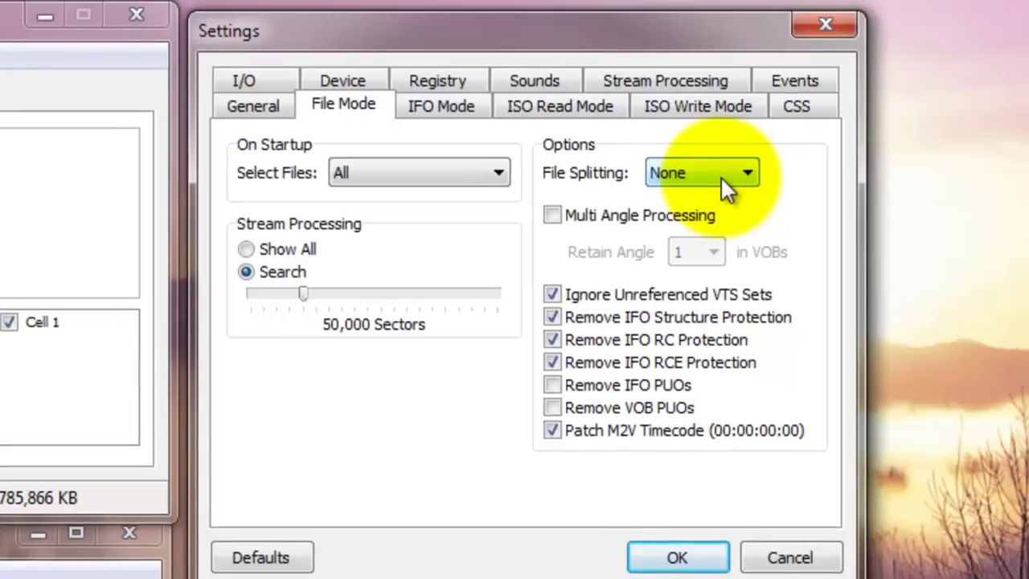
click(723, 176)
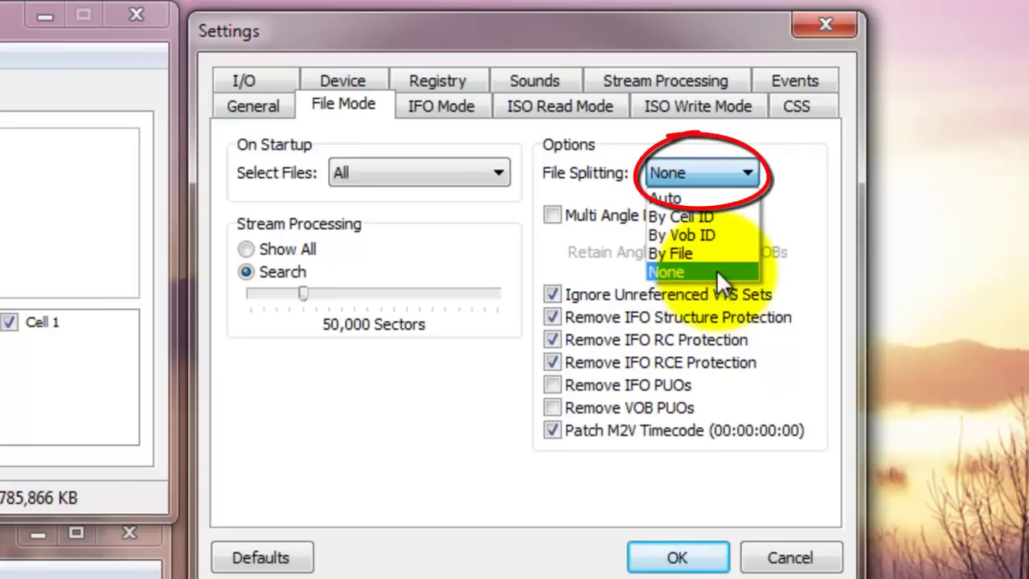
click(717, 269)
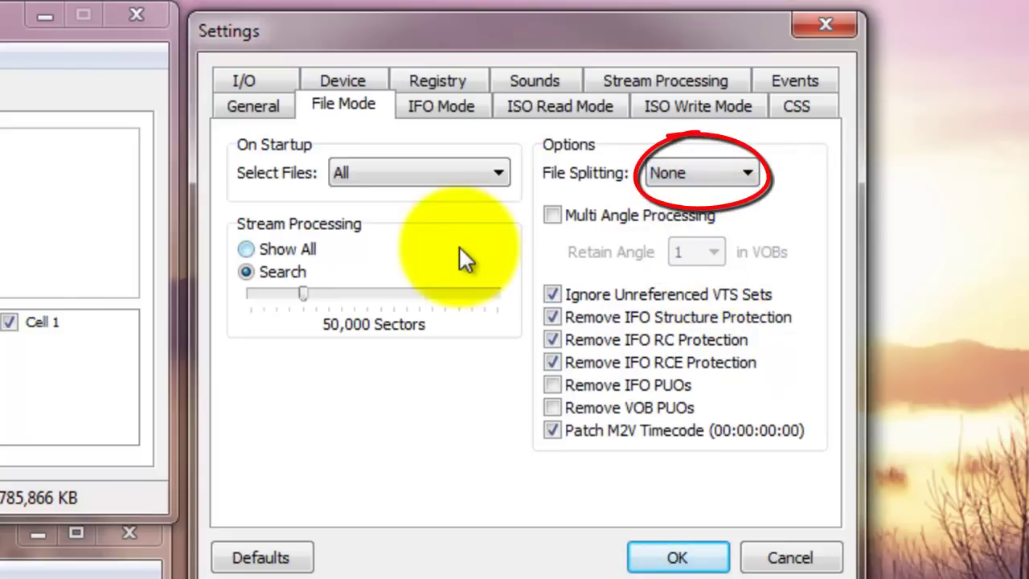
- Keep IFO Mode file splitting at None
click(431, 111)
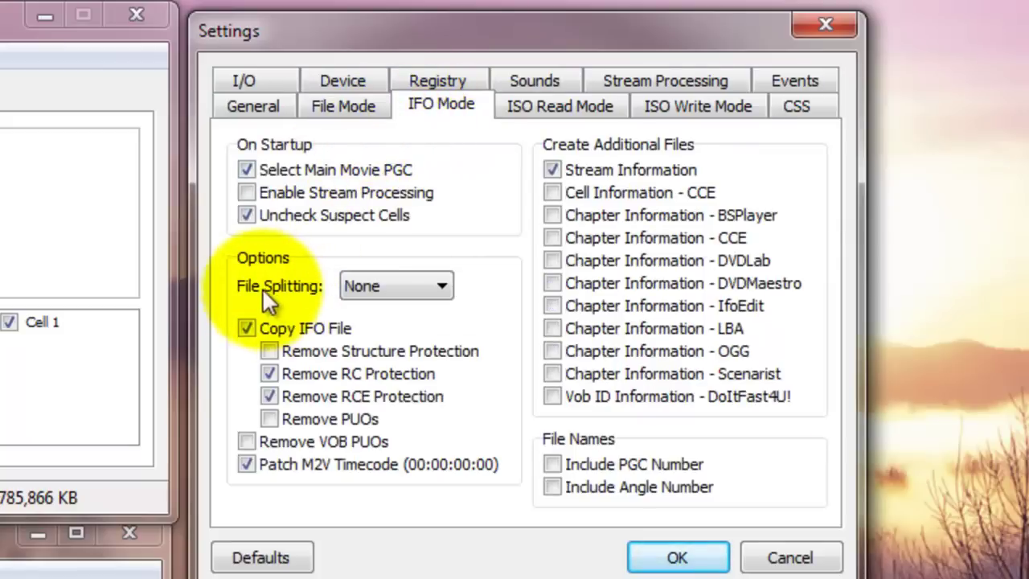
click(397, 283)
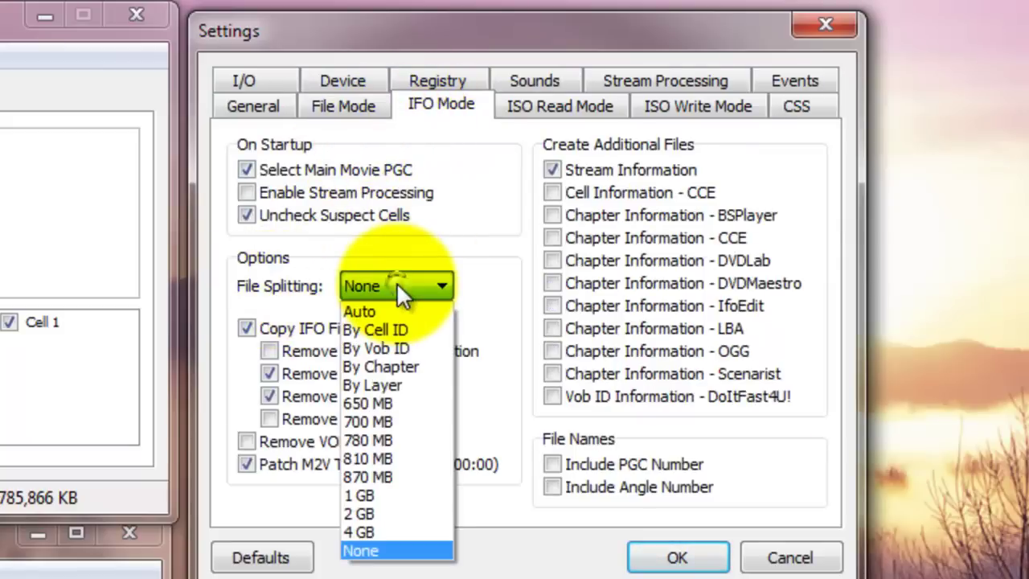
click(390, 553)
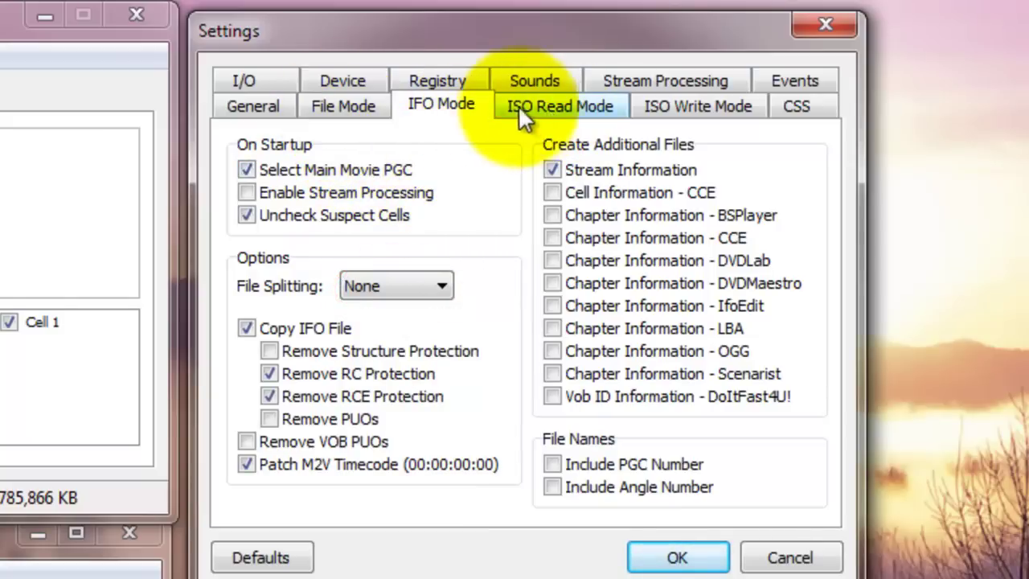
- Look over the ISO read and write pages, then accept the settings with OK
click(789, 106)
click(710, 109)
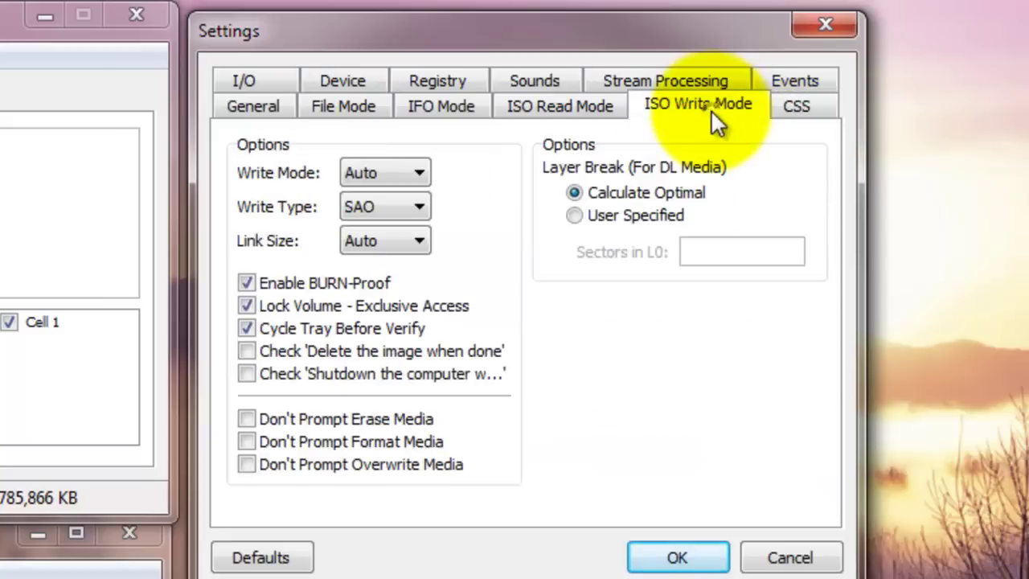
click(539, 114)
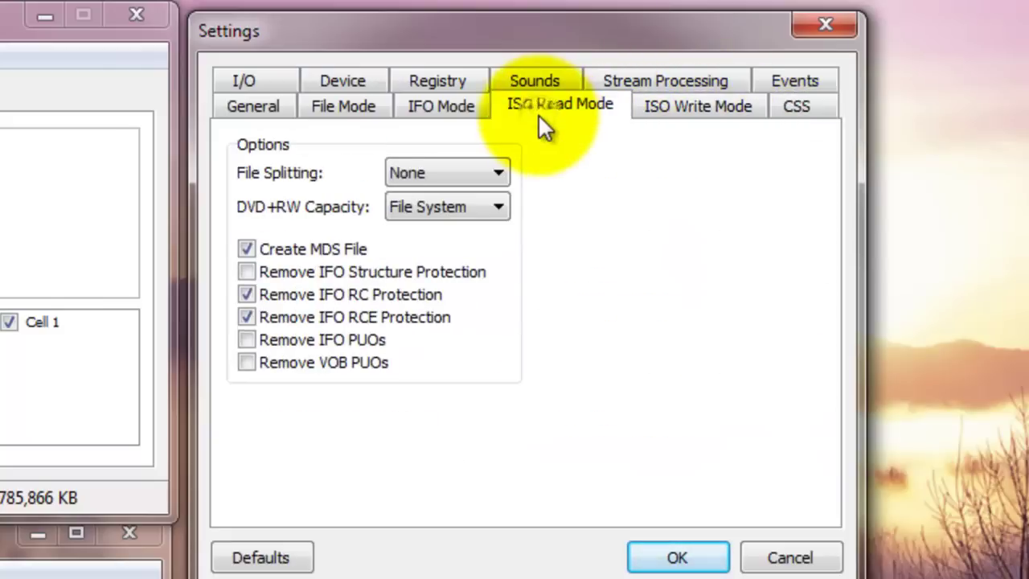
click(440, 107)
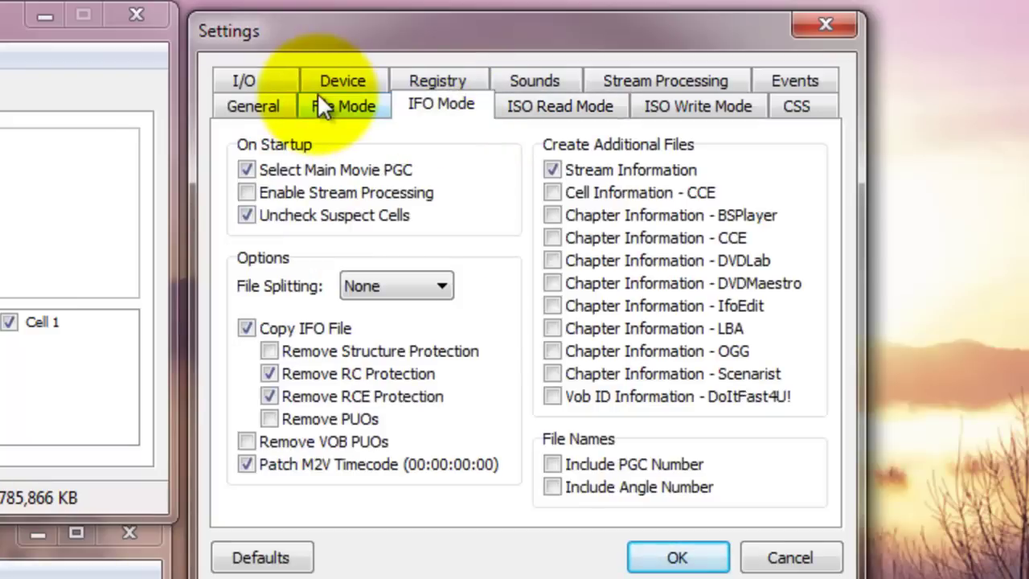
click(339, 114)
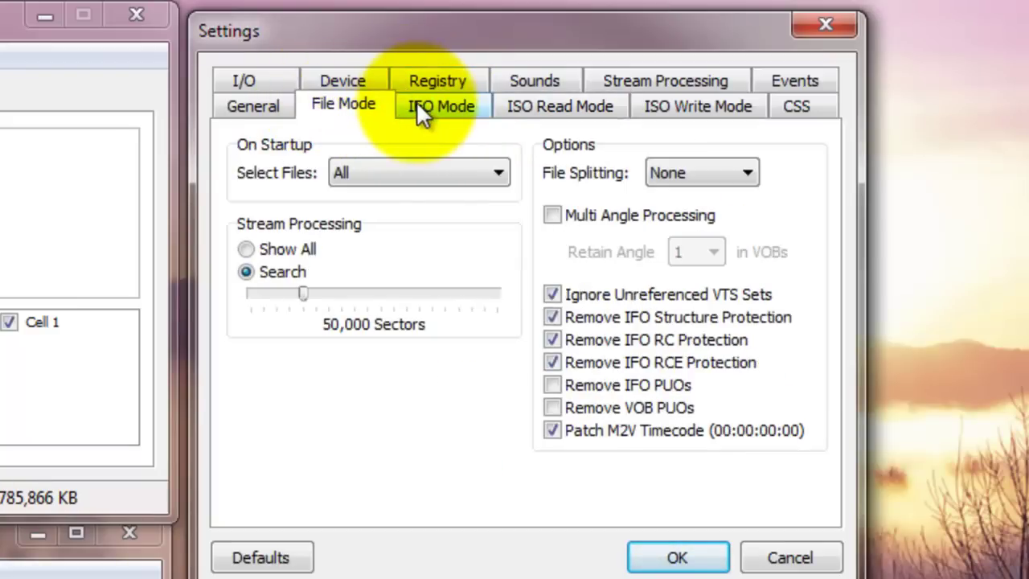
click(653, 558)
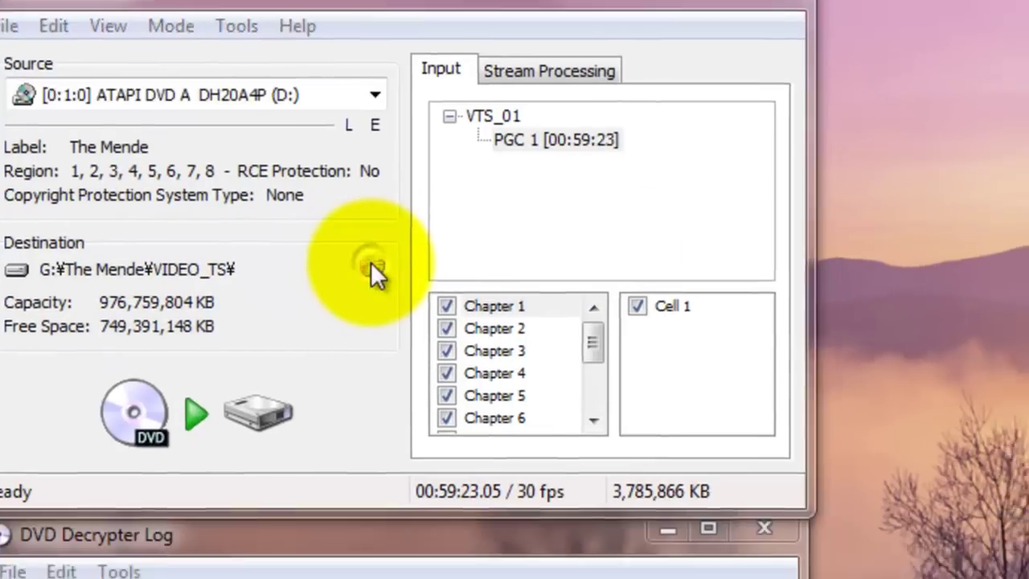
- Browse to Hitachi1TB (G:)\WORK, make a folder named ANTH, and confirm it as destination
click(406, 310)
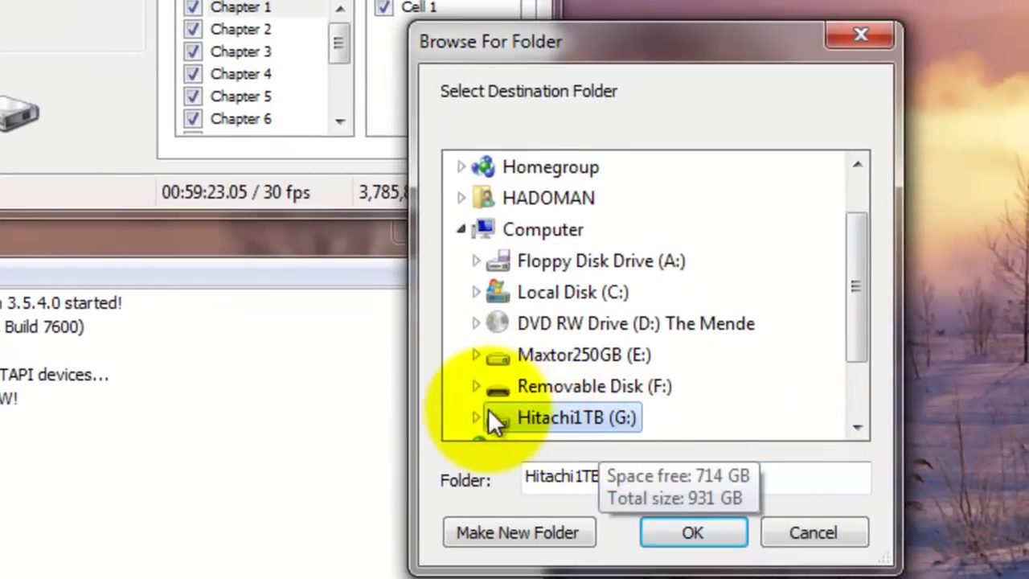
double_click(588, 421)
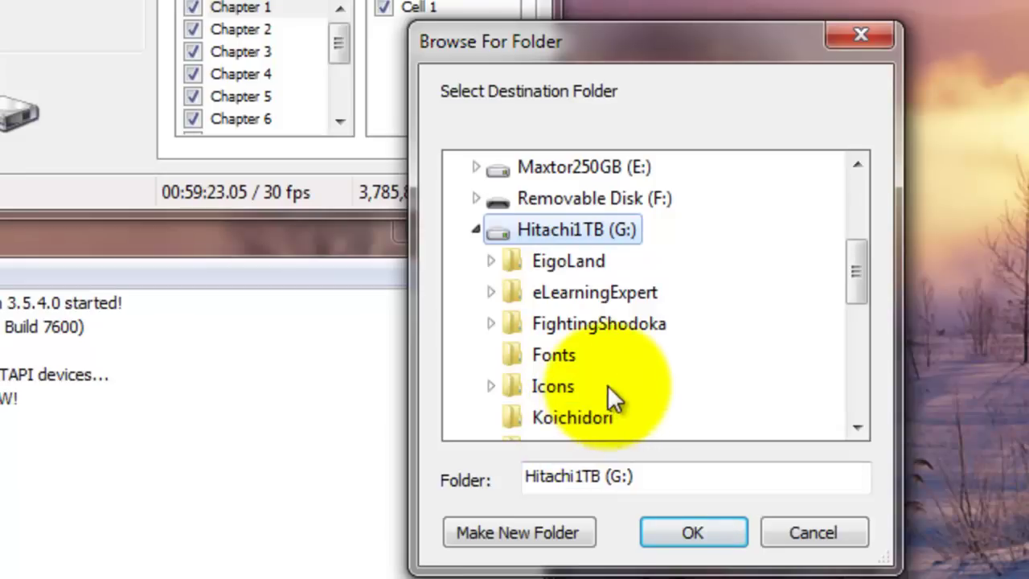
scroll(635, 367, down, 2)
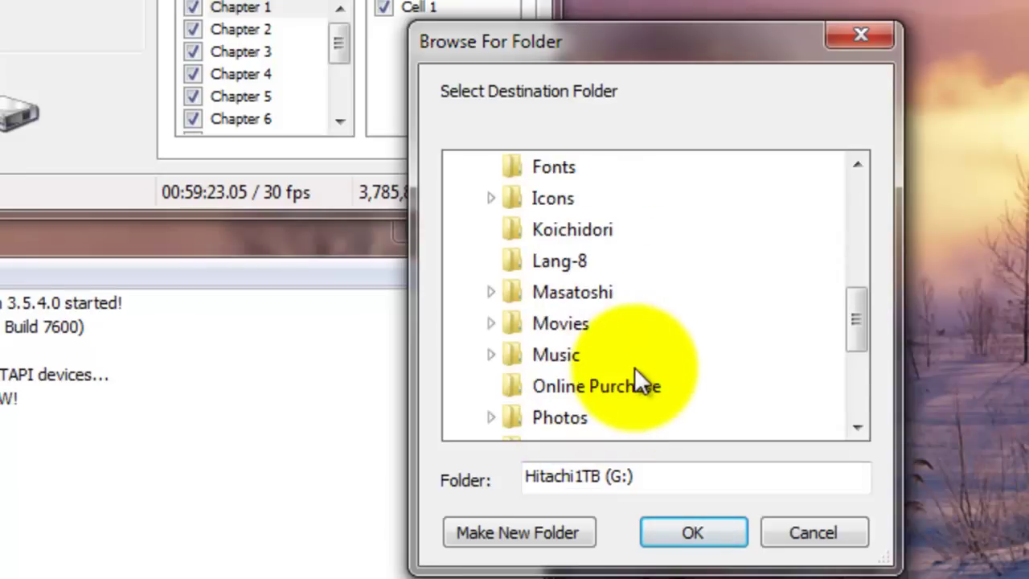
scroll(634, 366, down, 2)
click(577, 386)
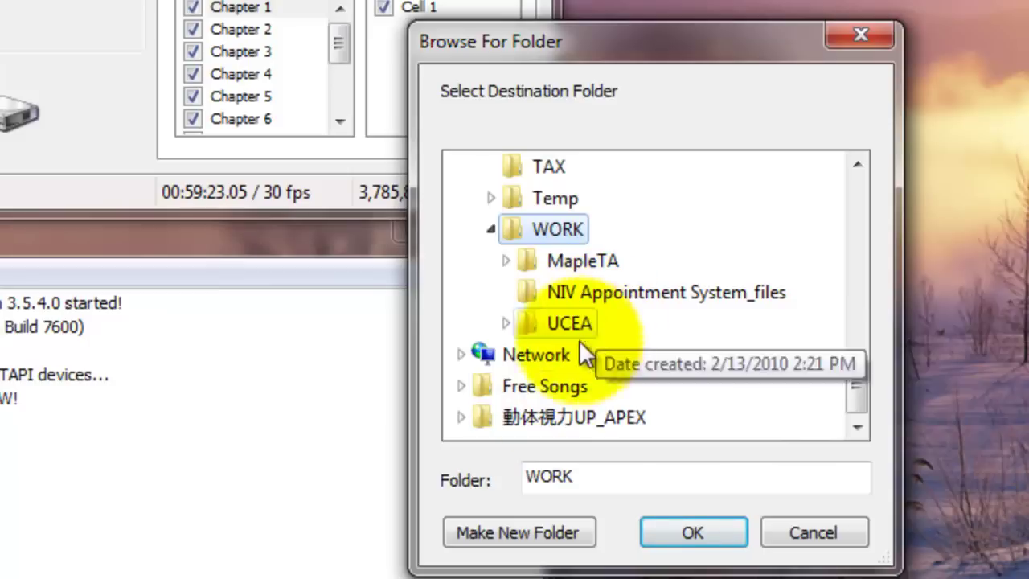
click(498, 528)
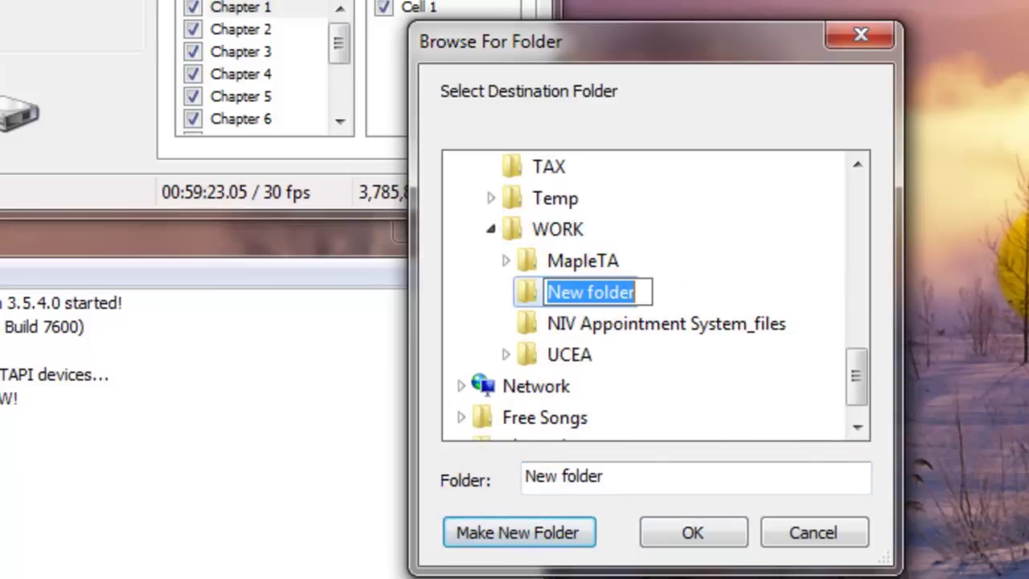
text(ANTH)
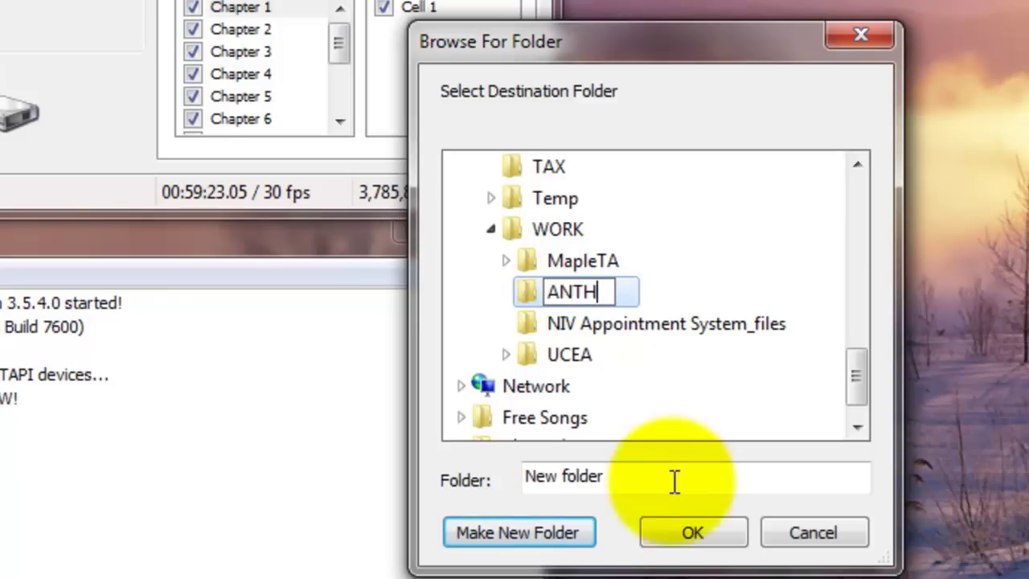
click(672, 524)
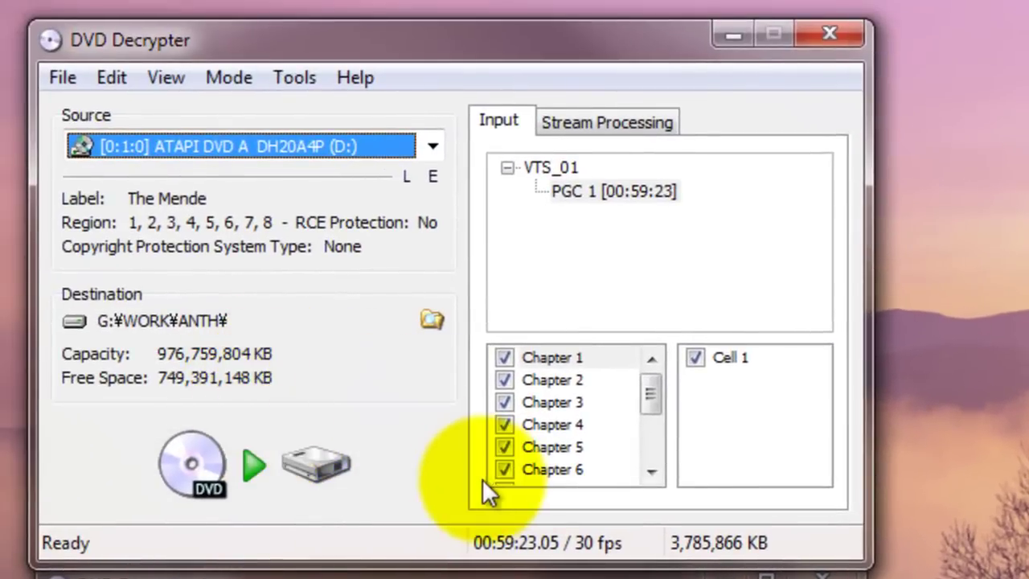
- Decrypt the 3,785,866 KB title into ANTH and acknowledge the completion message
click(229, 470)
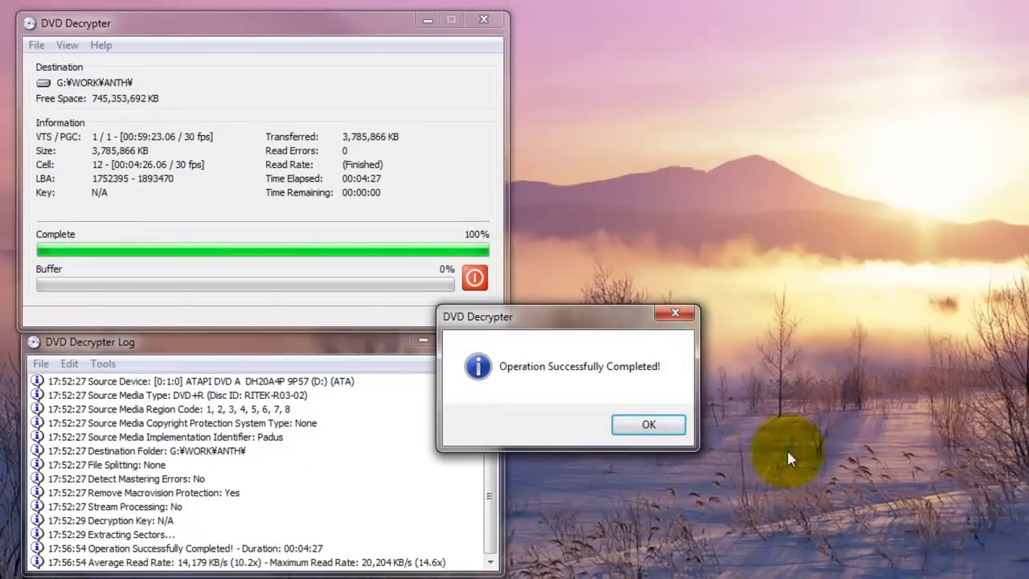
click(650, 438)
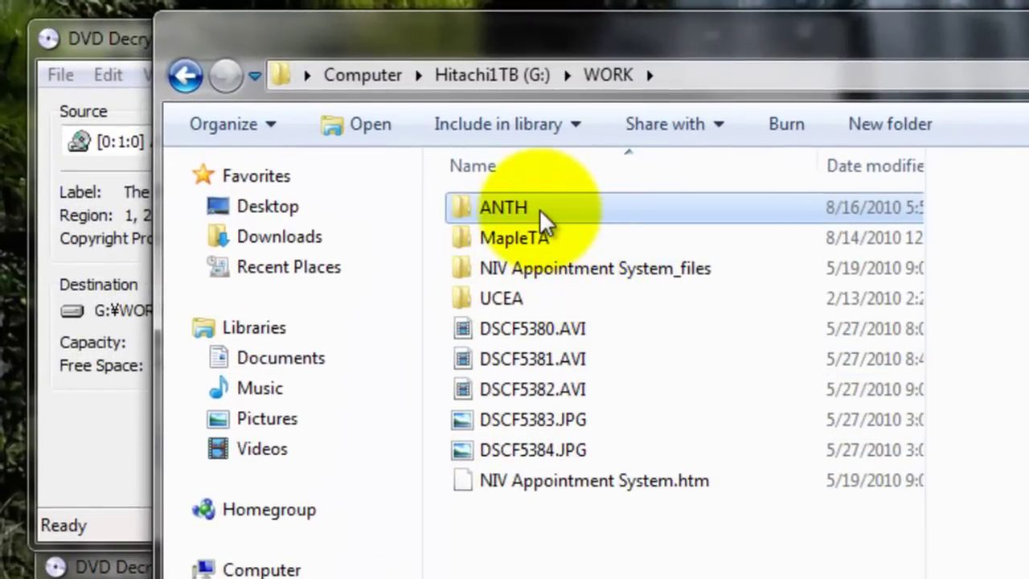
- Open ANTH, check the VOB and IFO files, and preview VTS_01 - Stream Information.txt
double_click(539, 209)
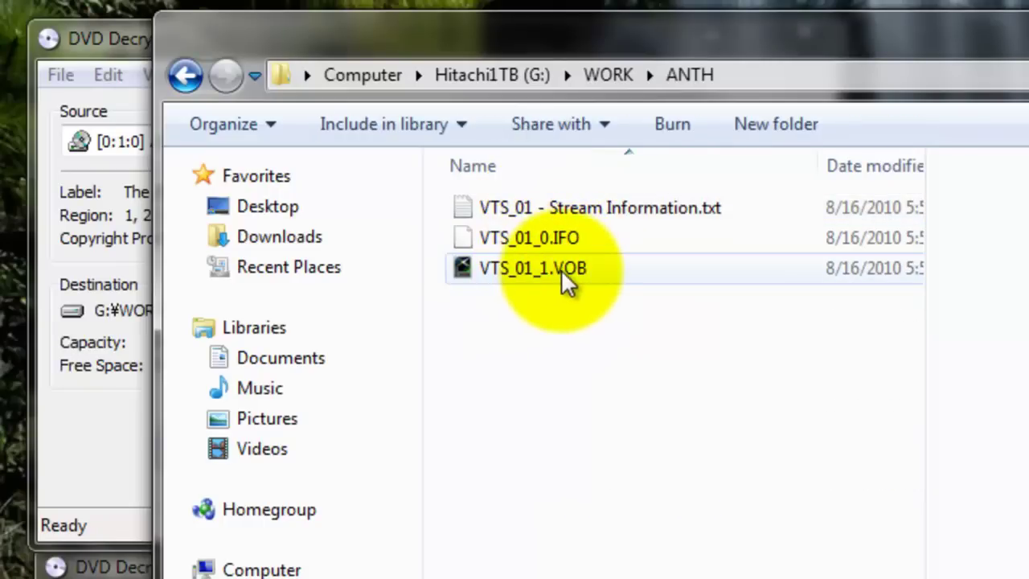
mouse_move(563, 273)
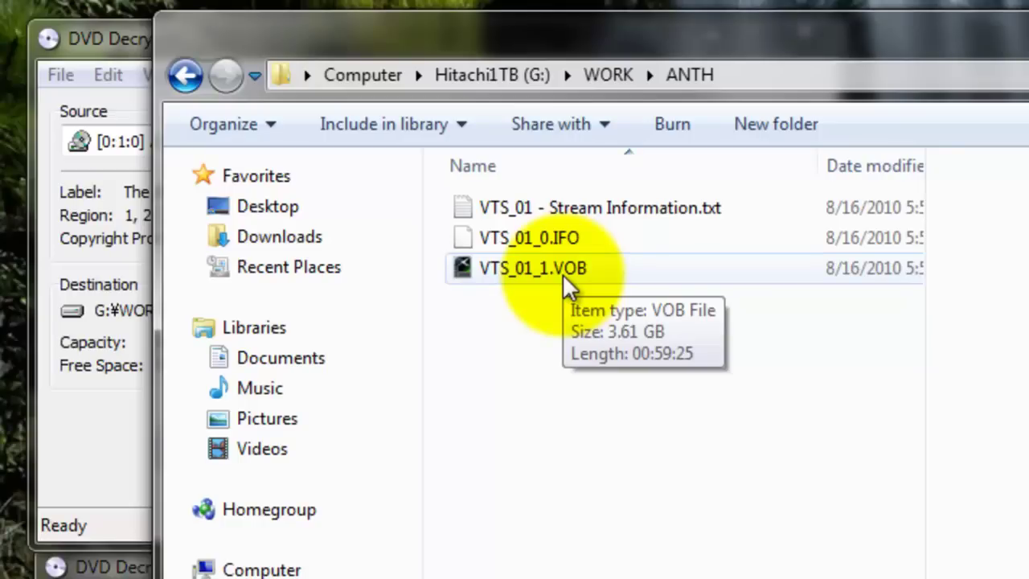
click(534, 245)
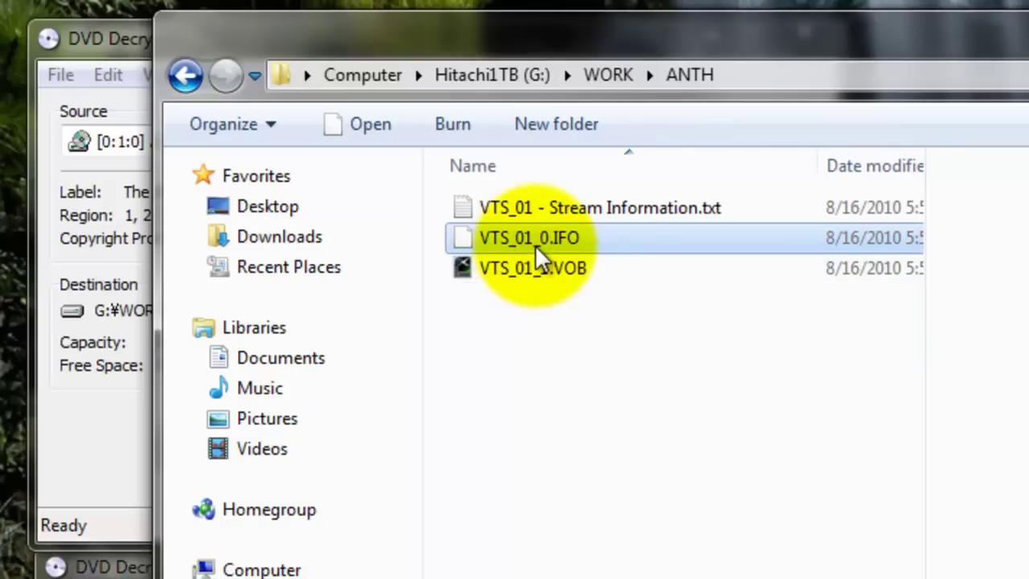
mouse_move(535, 243)
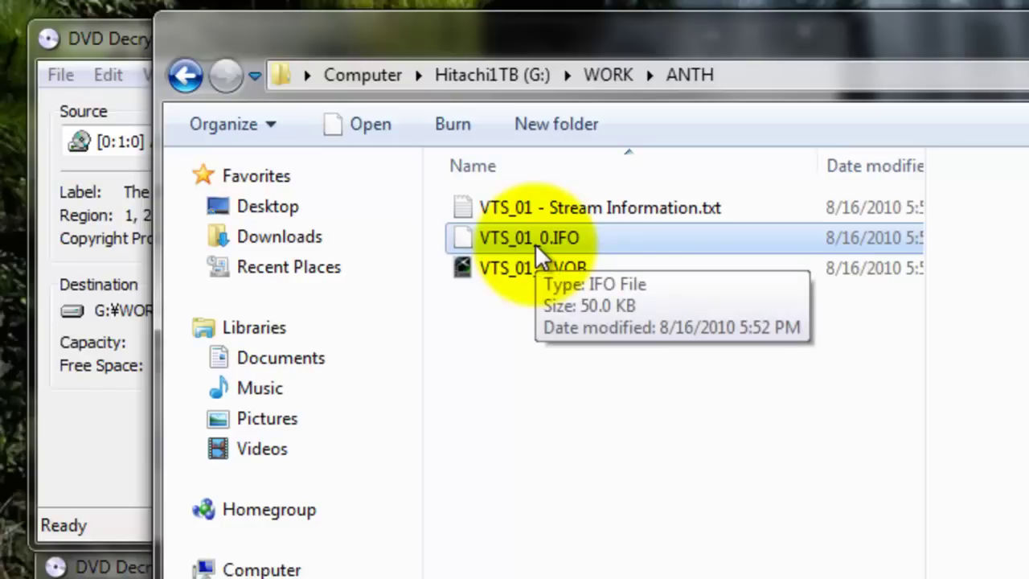
click(532, 212)
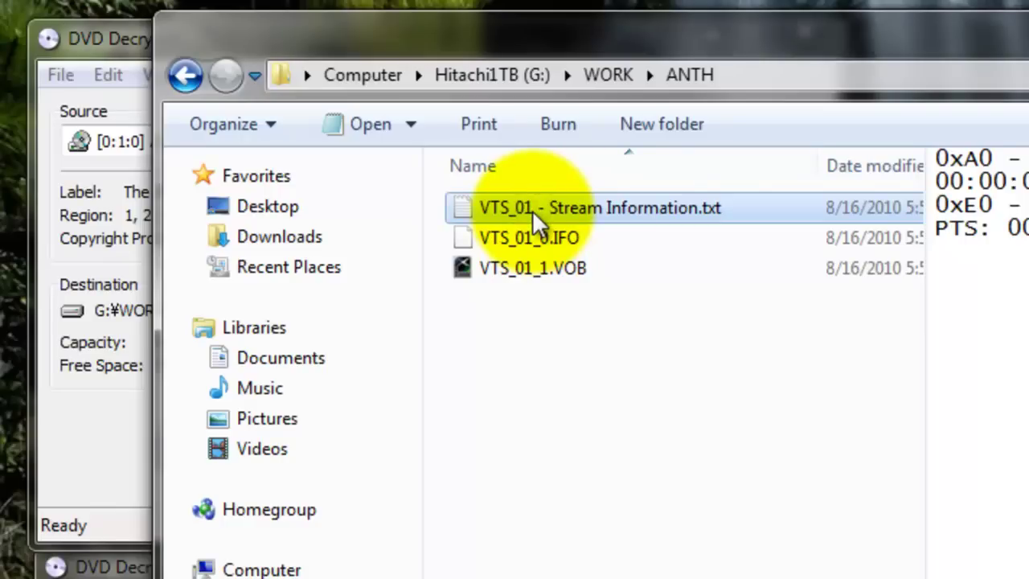
mouse_move(558, 215)
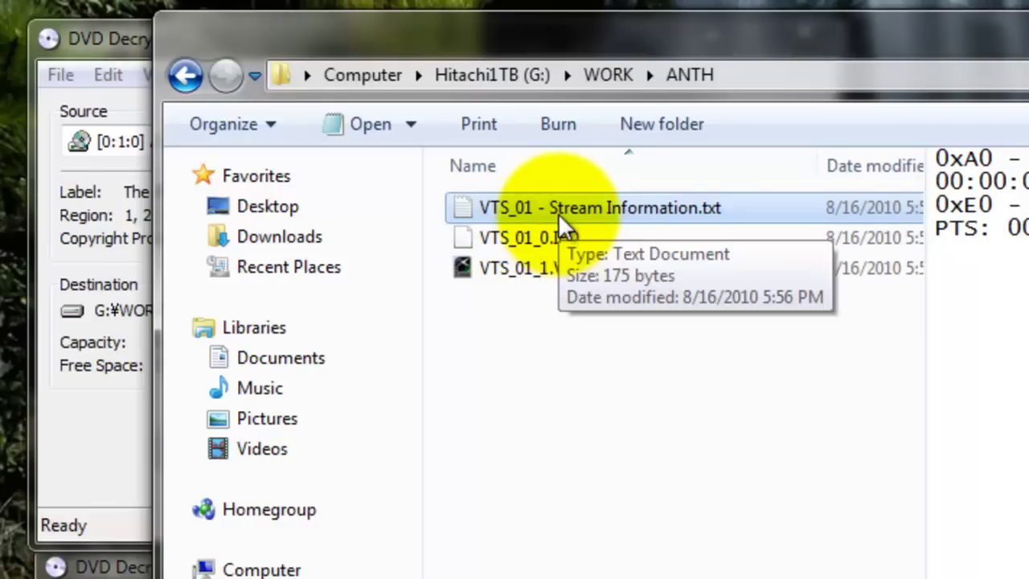